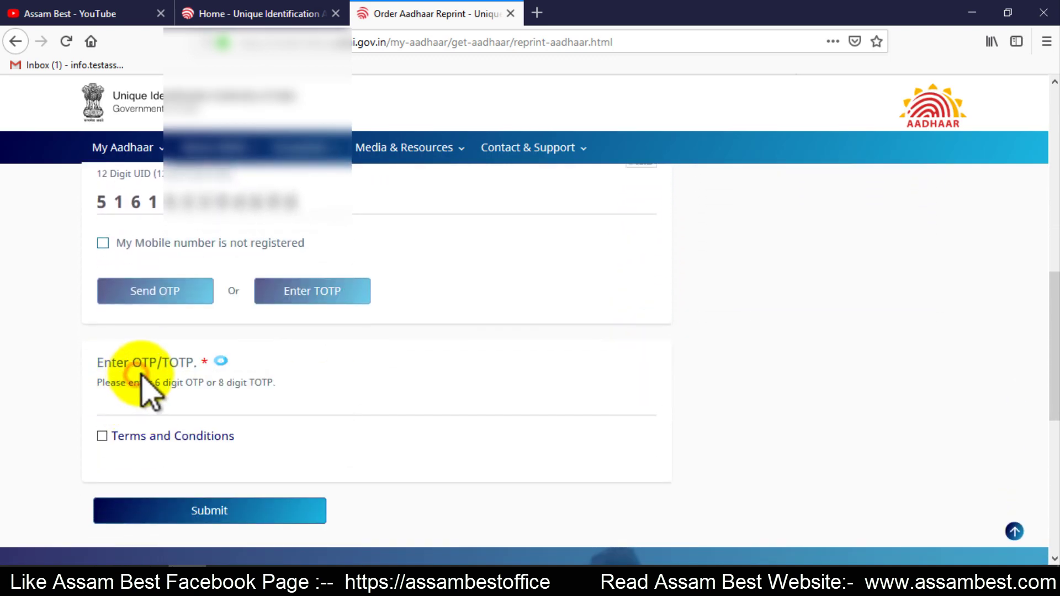
Enter the received OTP, accept the terms and conditions, and submit the reprint request.
left_click(246, 410)
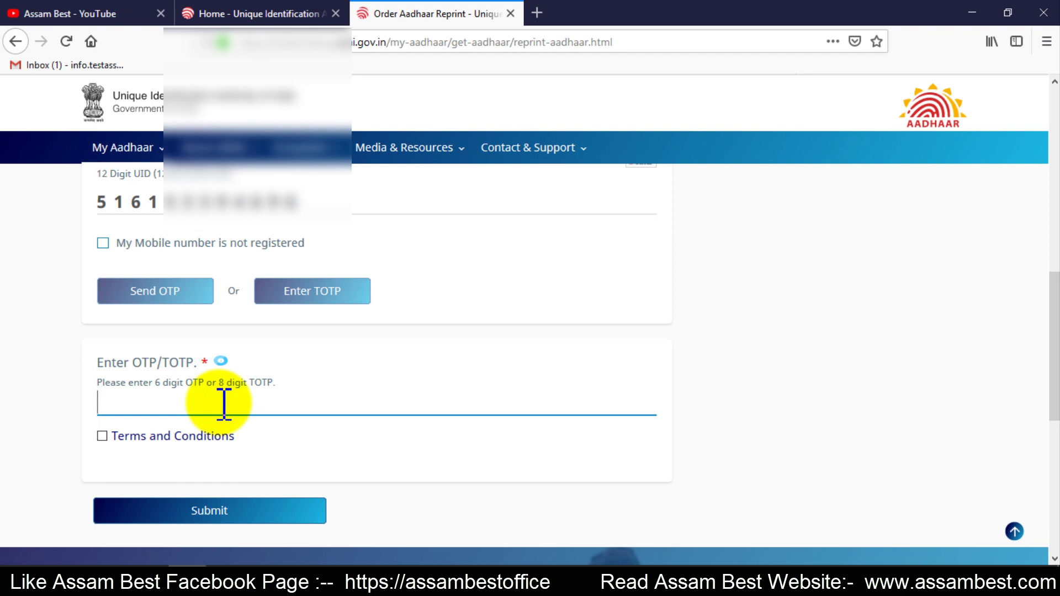
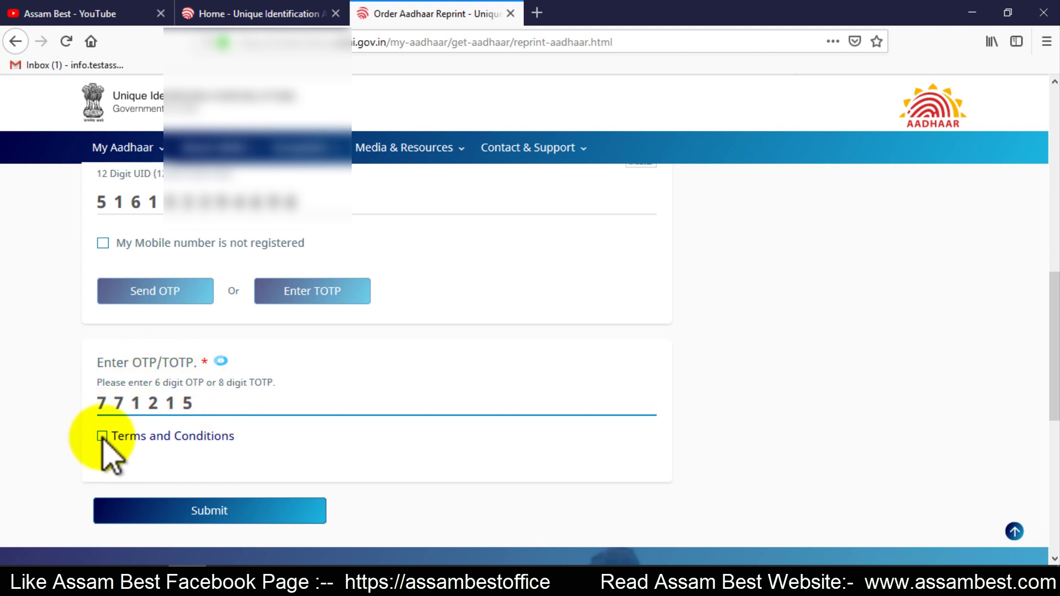
left_click(104, 437)
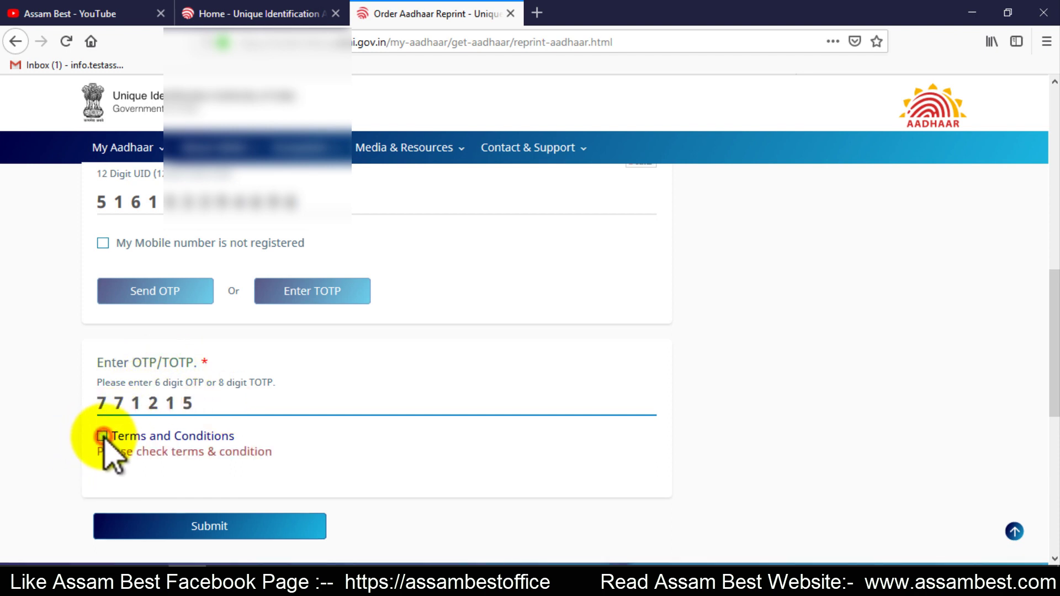
left_click(259, 535)
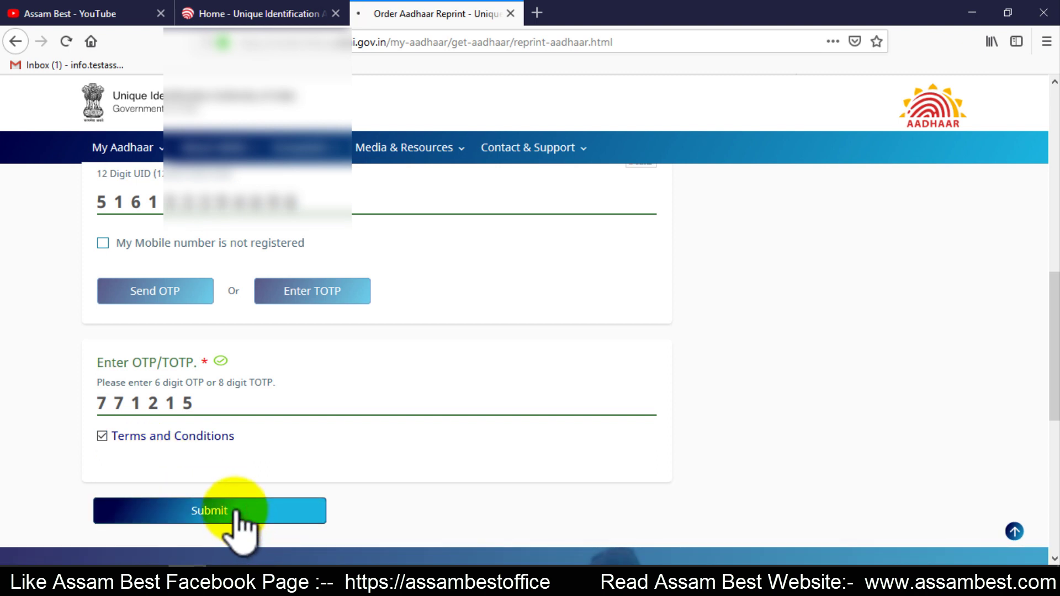
left_click(236, 514)
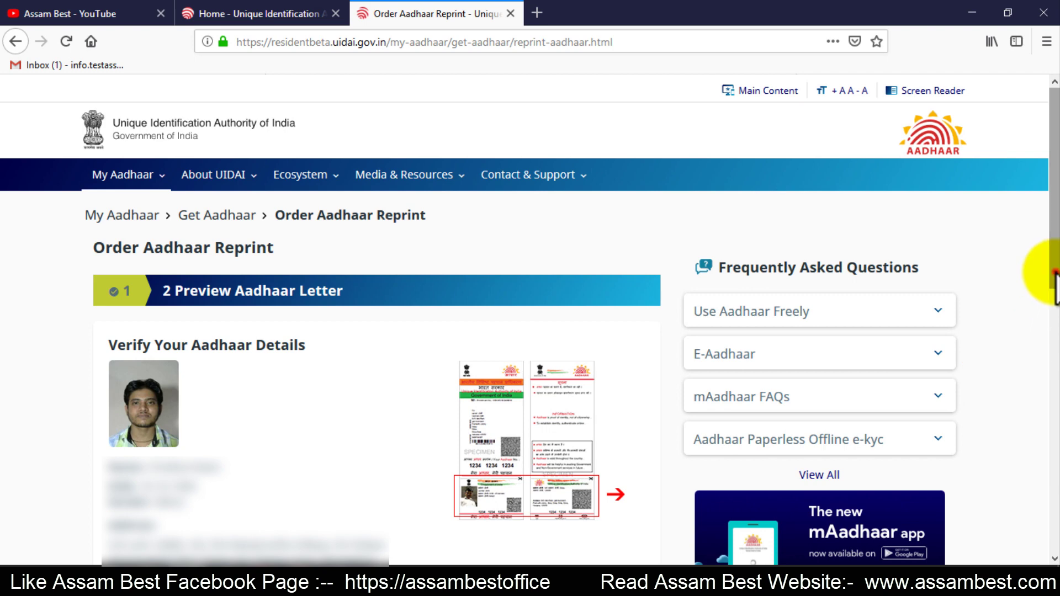
Scroll past the Aadhaar letter preview and proceed to the Rs. 50.00 payment.
left_click_drag(1050, 272, 1041, 343)
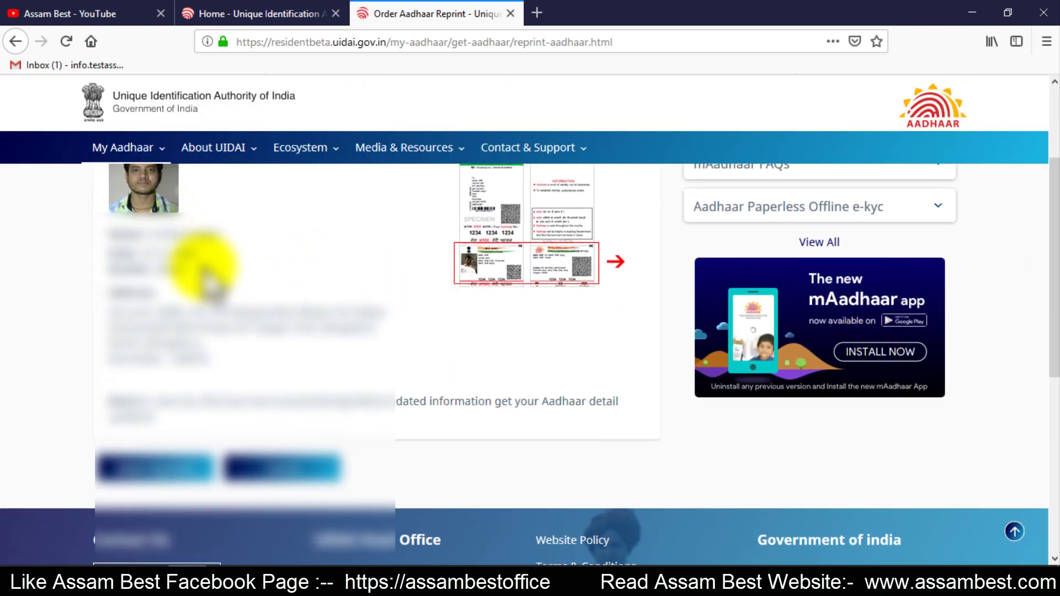
left_click(167, 470)
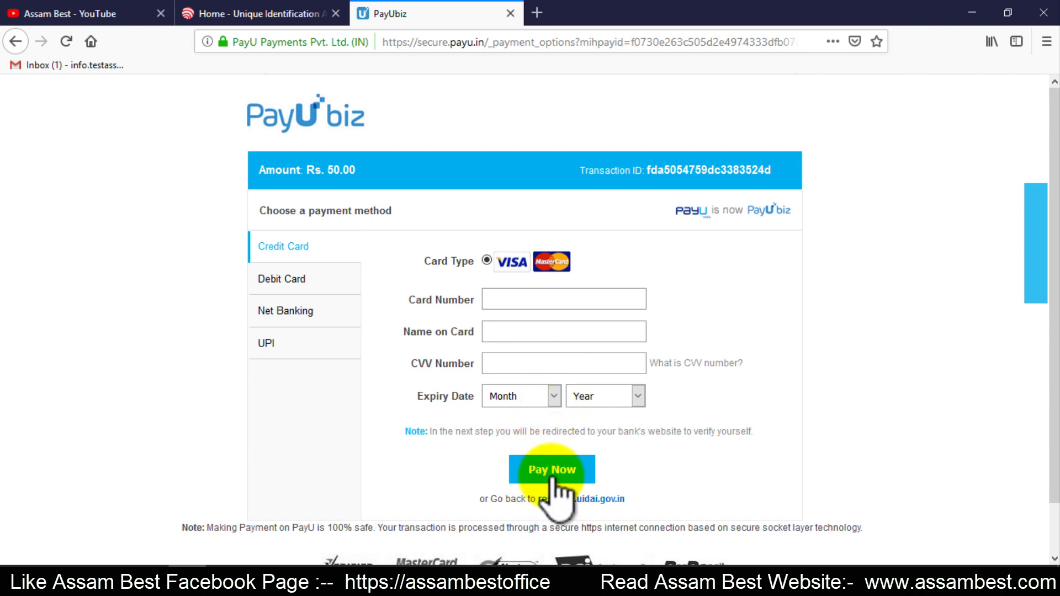
Compare the Debit Card, Net Banking and UPI options, then return to Debit Card and list its card types.
left_click(264, 295)
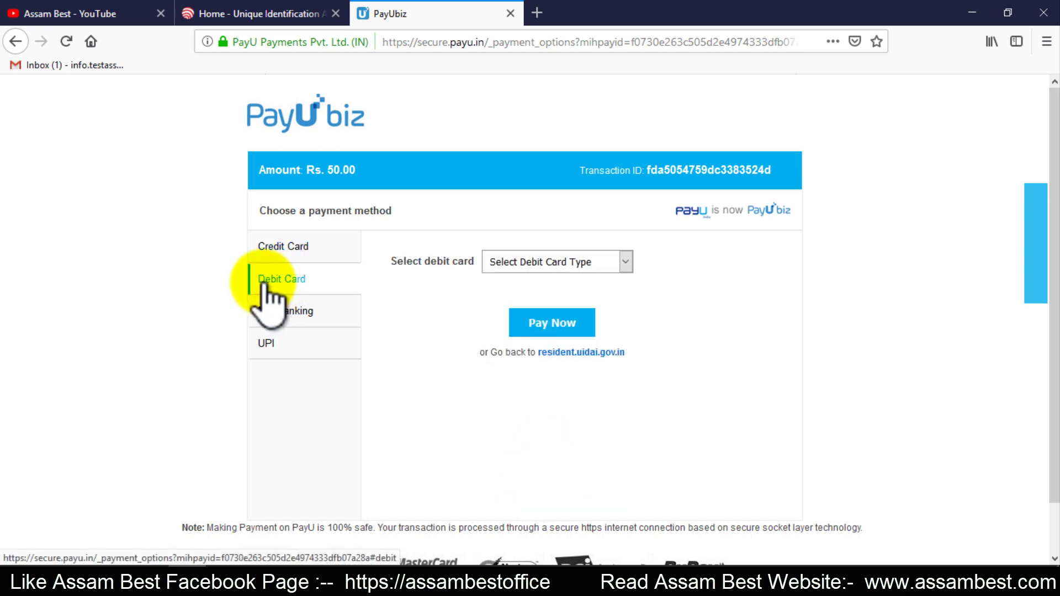
left_click(626, 263)
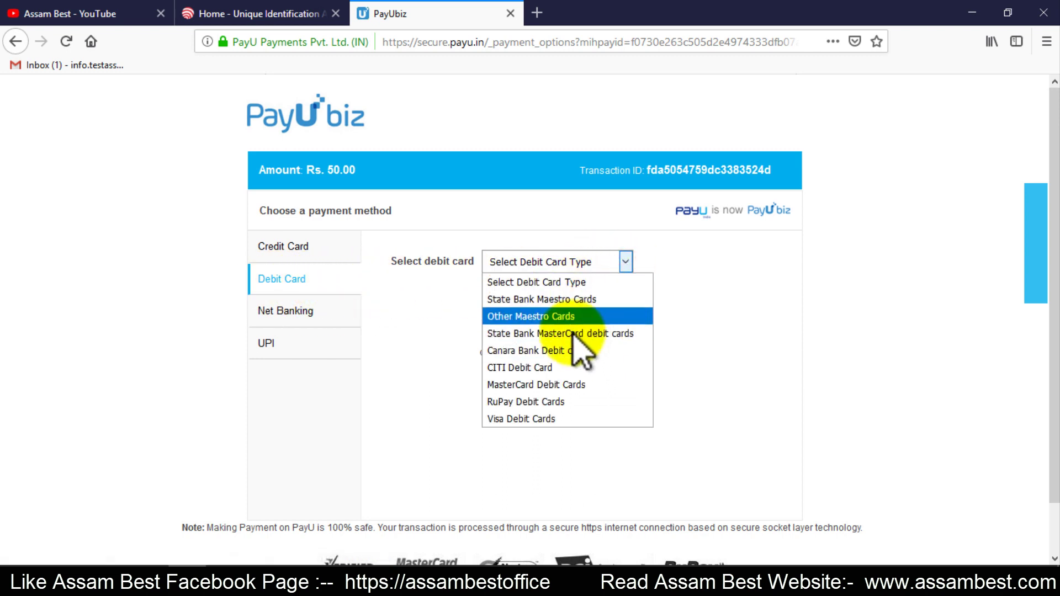
left_click(431, 324)
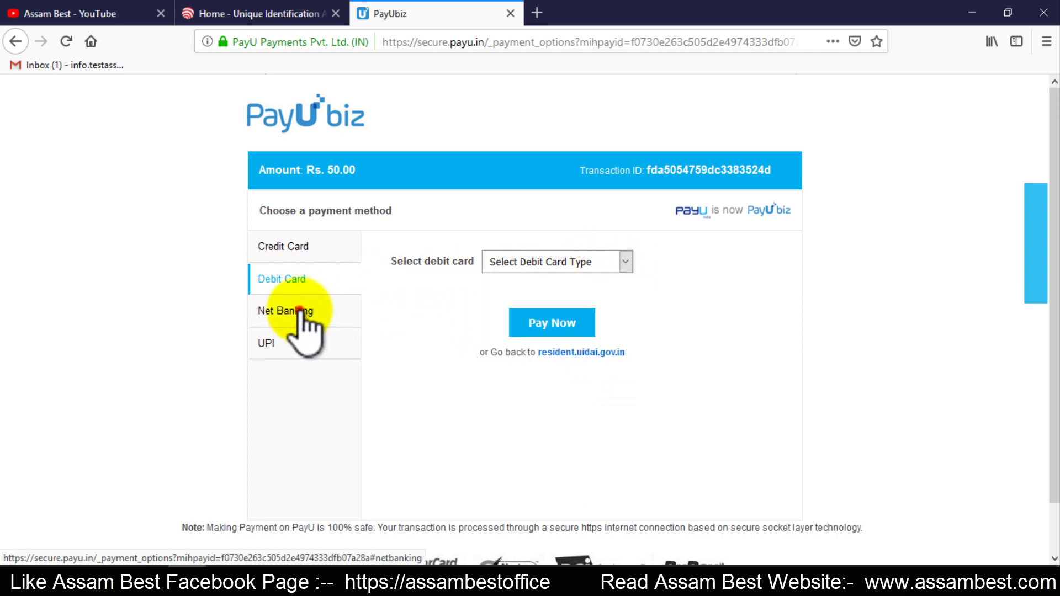
left_click(301, 310)
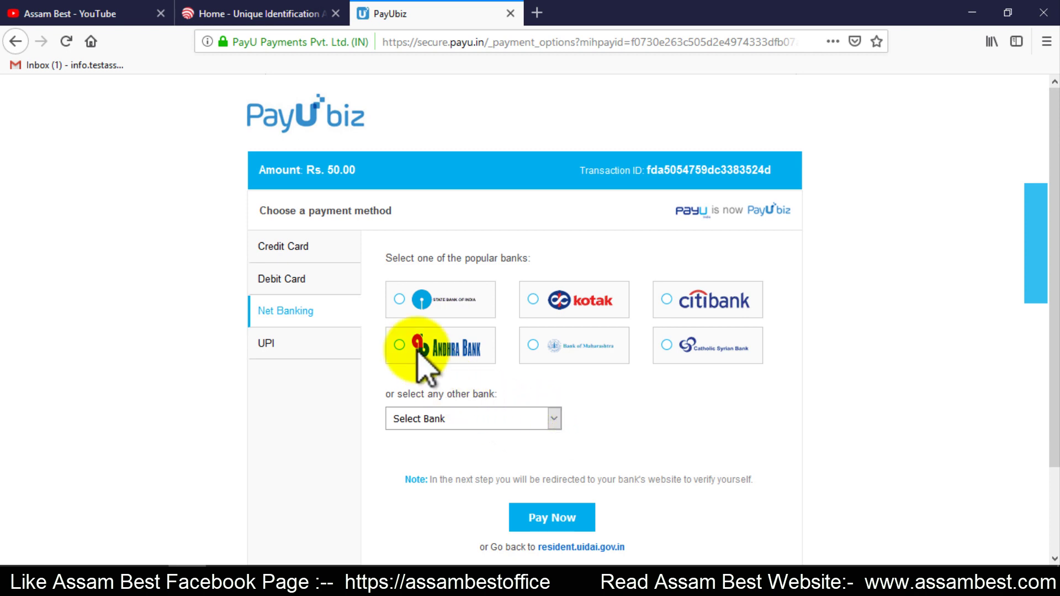
left_click(311, 347)
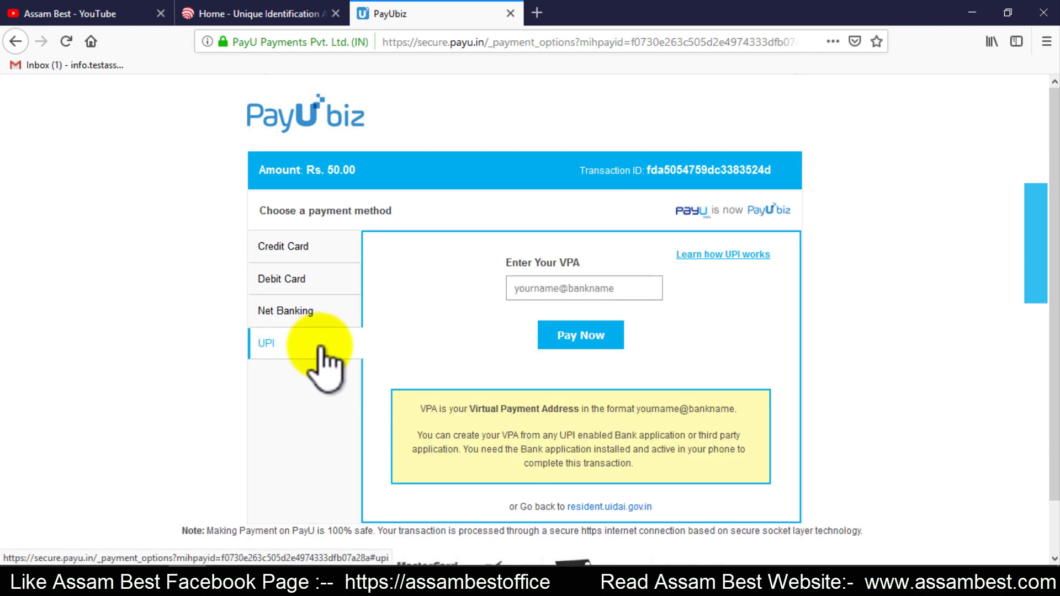
left_click(594, 293)
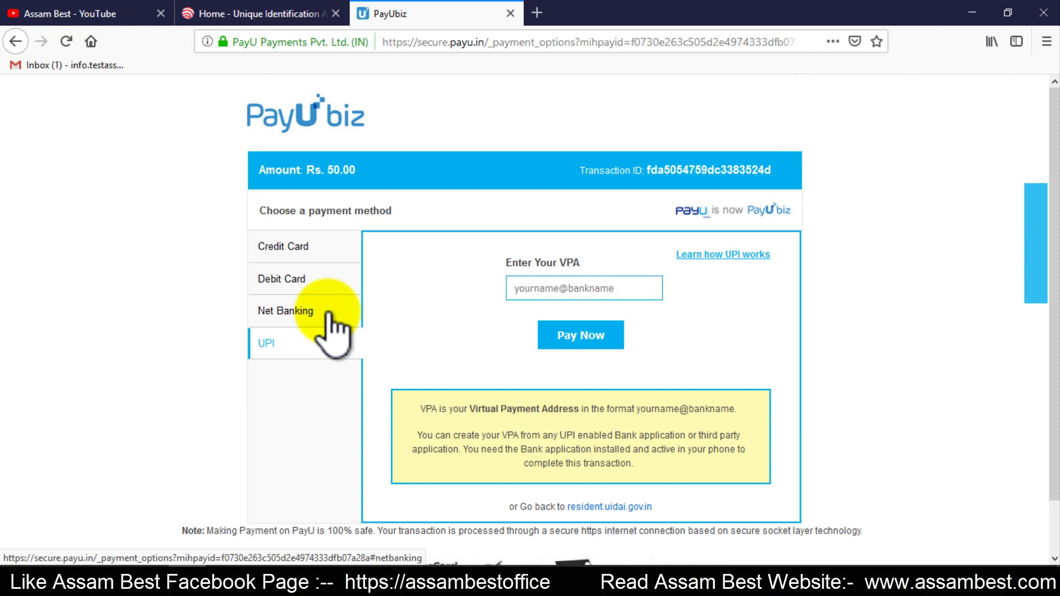
left_click(307, 279)
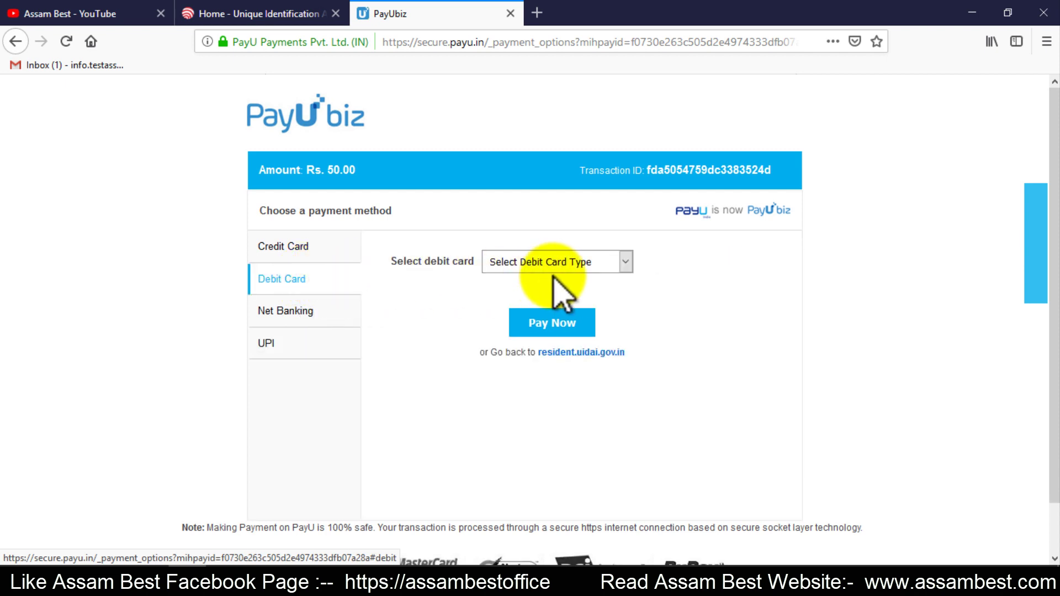
left_click(626, 263)
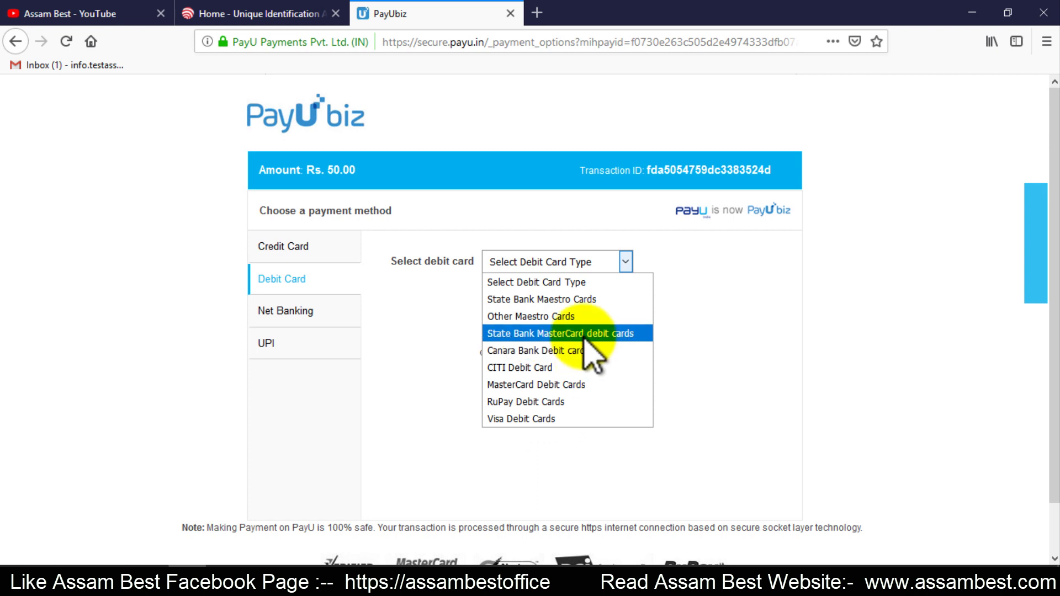
Pay Rs. 50.00 with a MasterCard debit card, entering the CVV, May expiry month and expiry year.
left_click(584, 383)
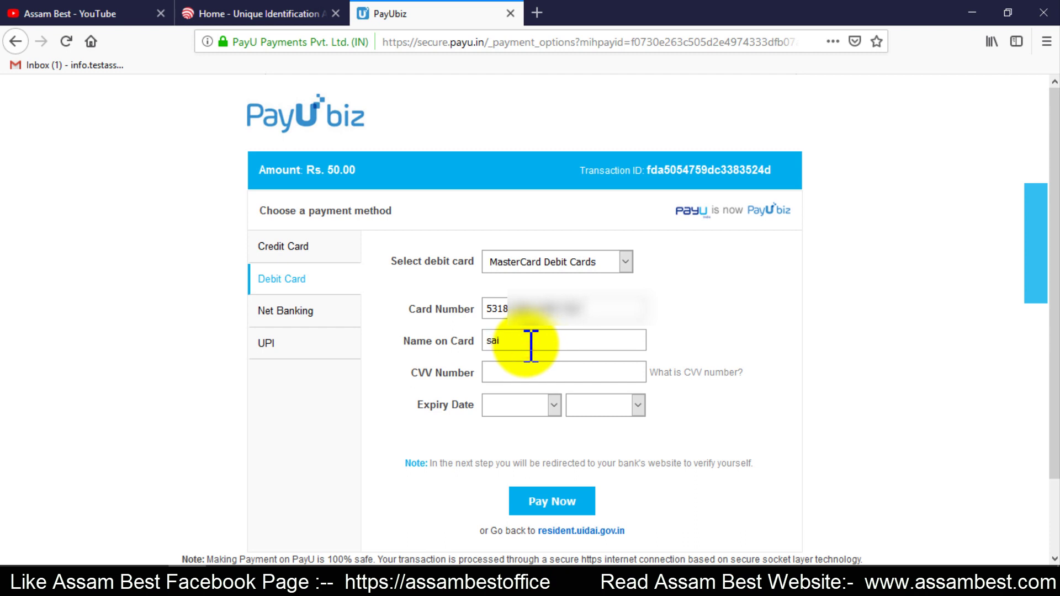
left_click(530, 374)
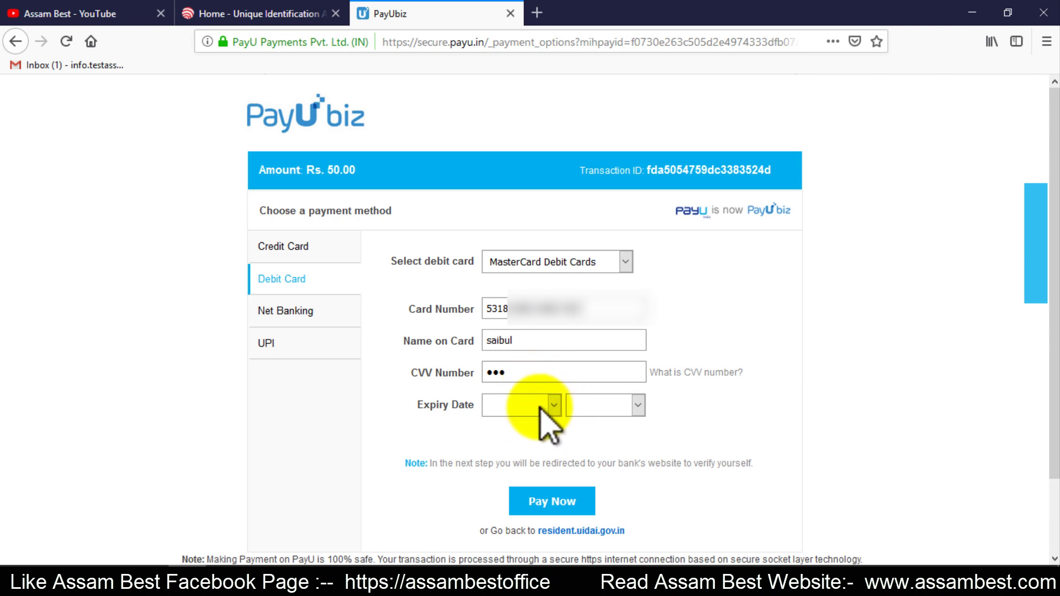
left_click(554, 405)
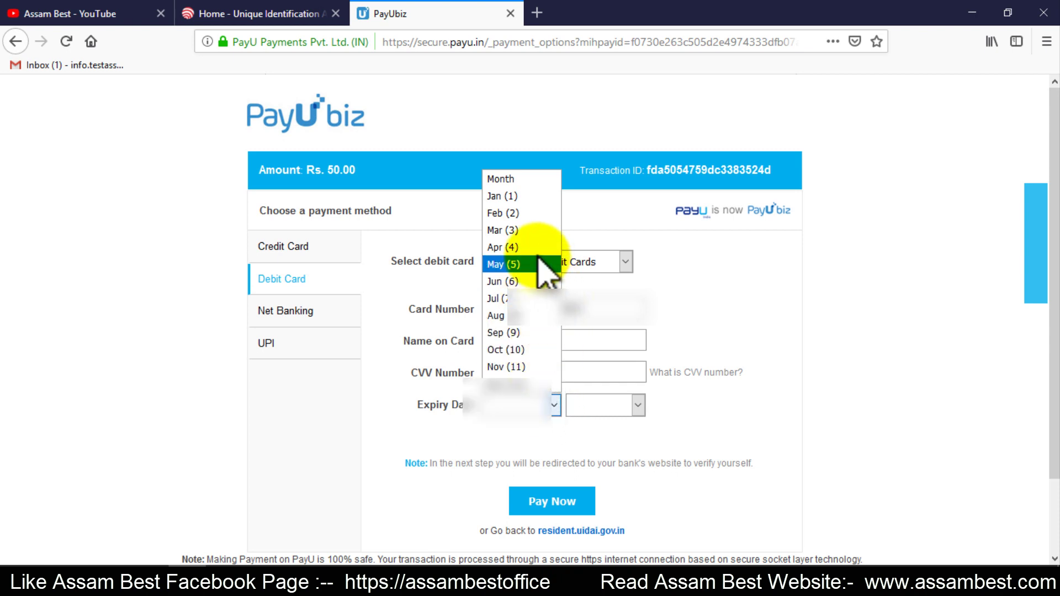
left_click(503, 264)
left_click(638, 407)
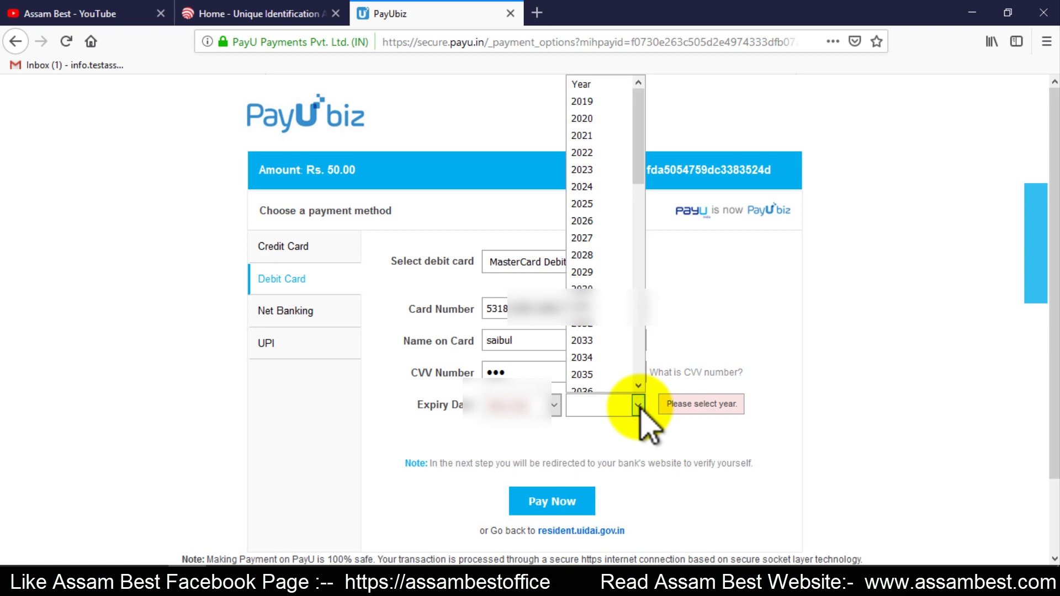
left_click(607, 373)
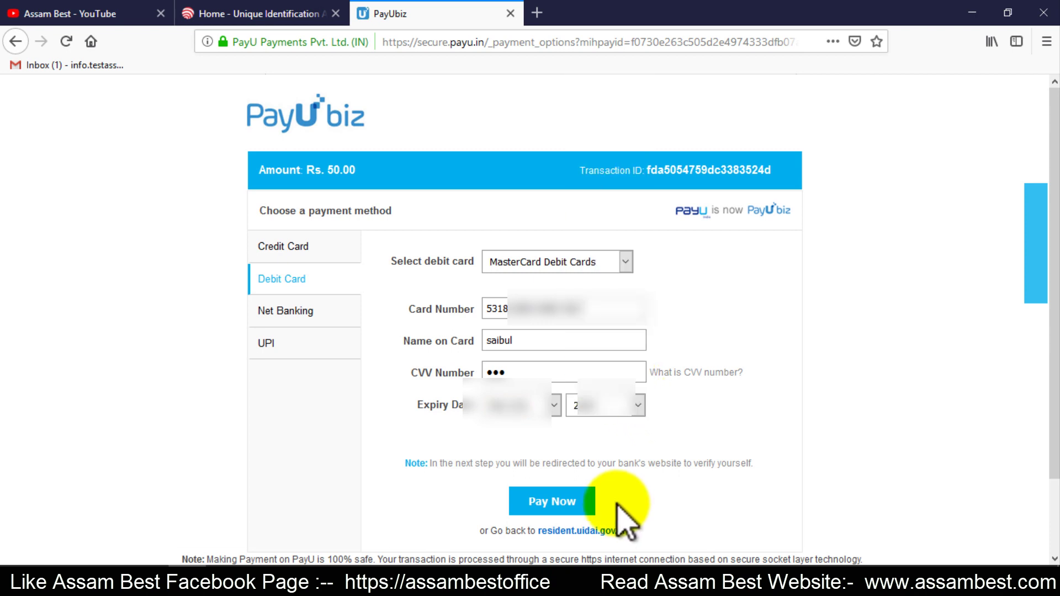
left_click(566, 500)
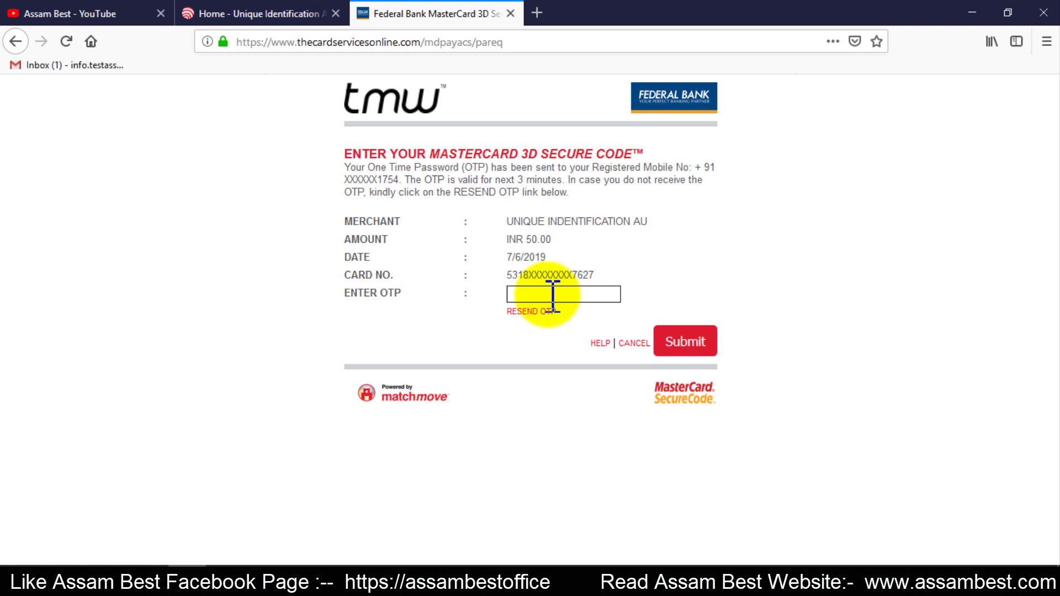
Paste the SMS one-time password into the SecureCode page and check the INR 50.00 amount.
left_click(553, 296)
key("ctrl+v")
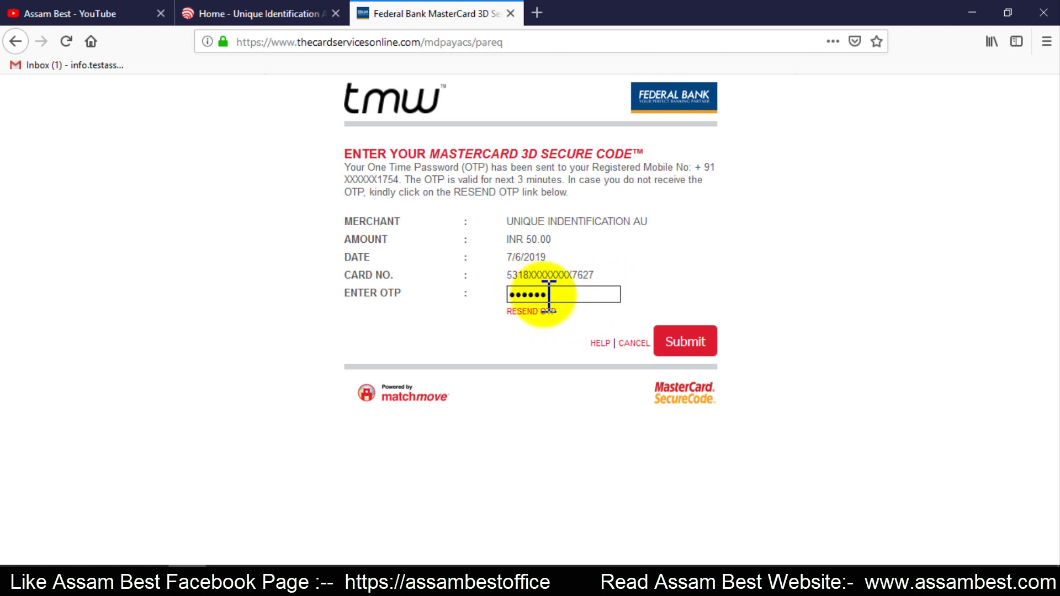
left_click_drag(539, 295, 515, 291)
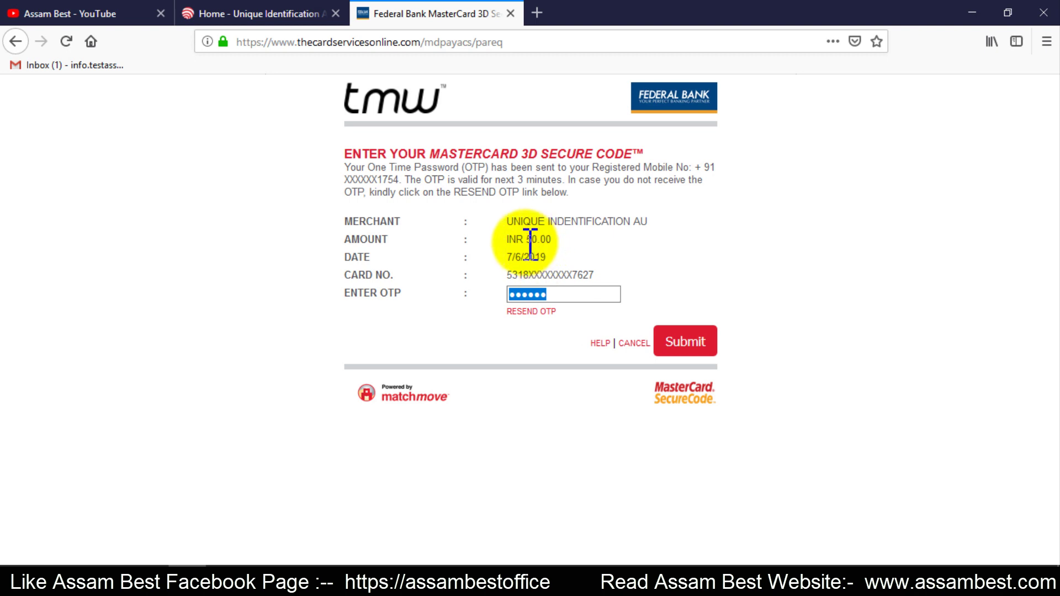
left_click_drag(526, 241, 550, 243)
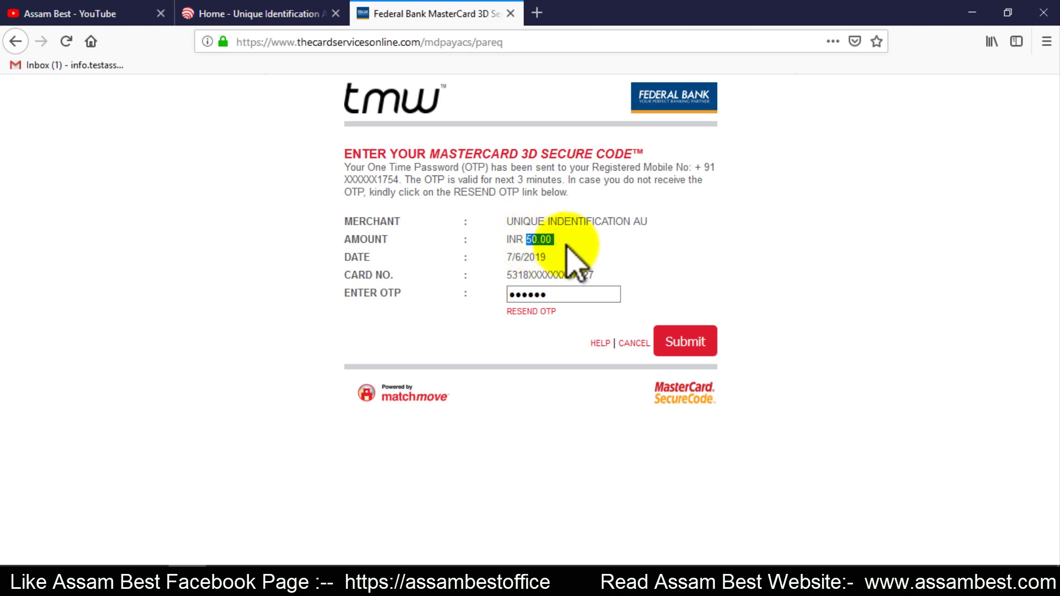
left_click(581, 243)
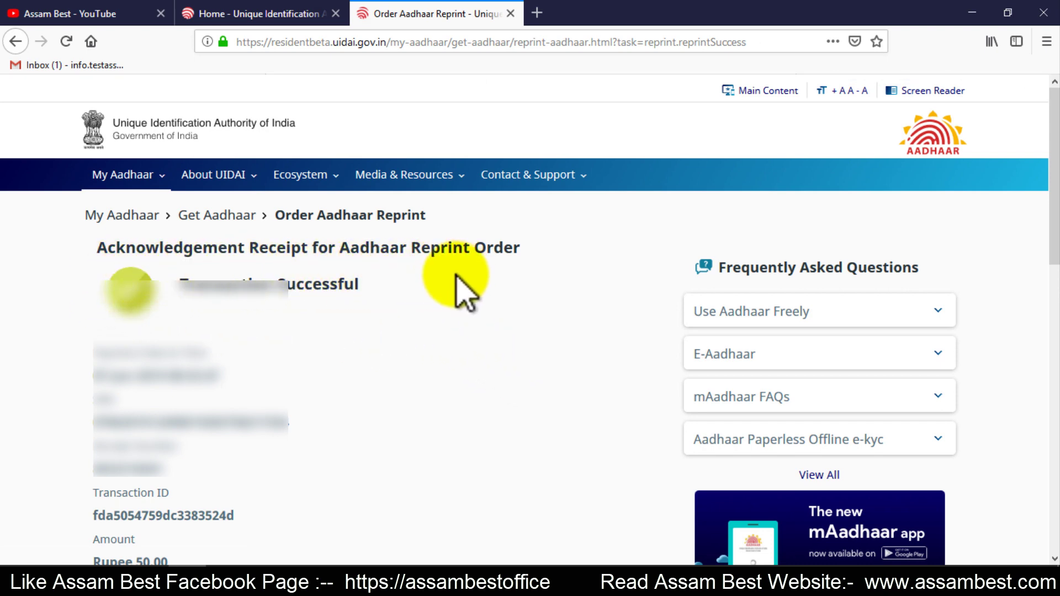
left_click_drag(189, 284, 372, 300)
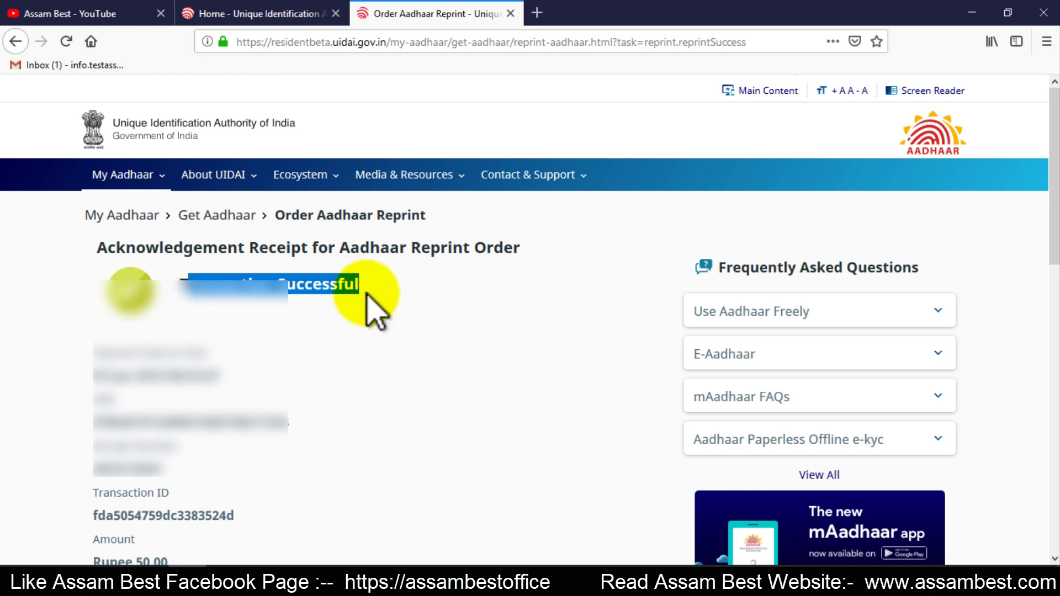
left_click_drag(94, 352, 176, 377)
left_click_drag(90, 422, 250, 425)
left_click_drag(109, 480, 213, 490)
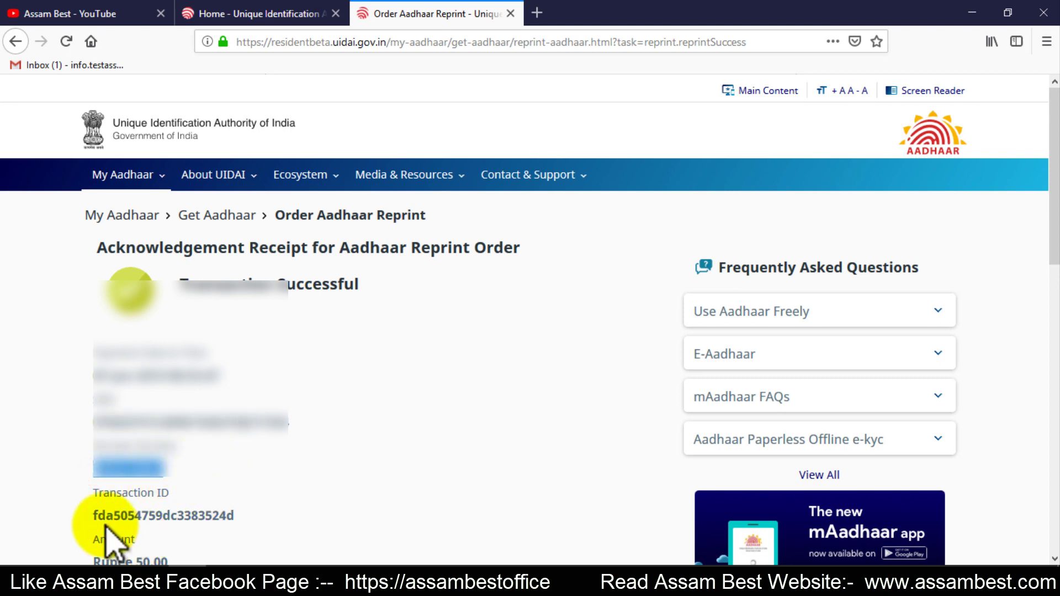
left_click_drag(96, 516, 219, 516)
scroll(273, 461, "down", 5)
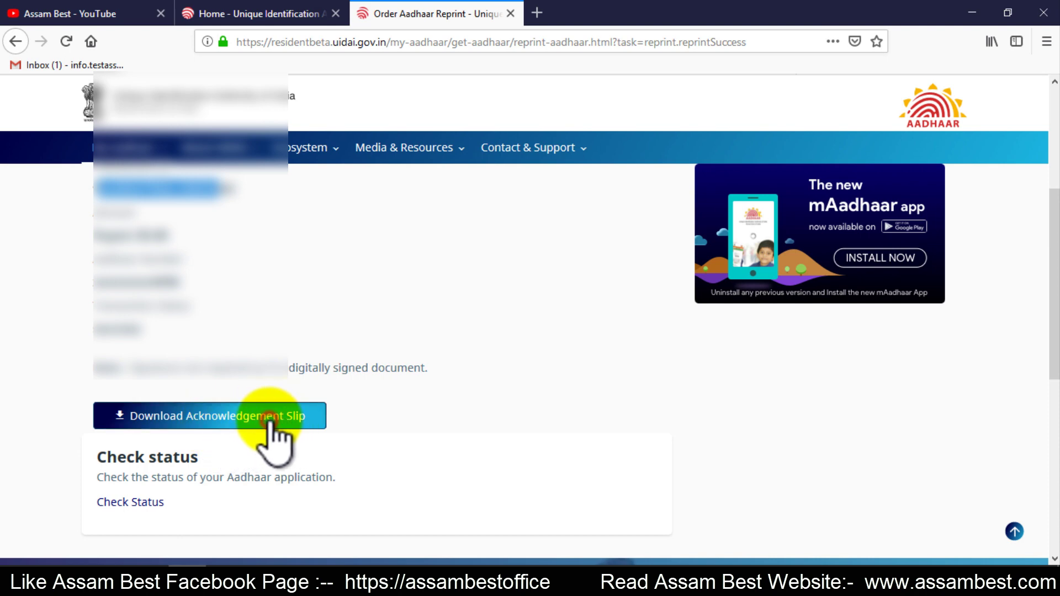
Save the Acknowledgement Slip PDF and open it from Firefox's downloads list.
left_click(268, 417)
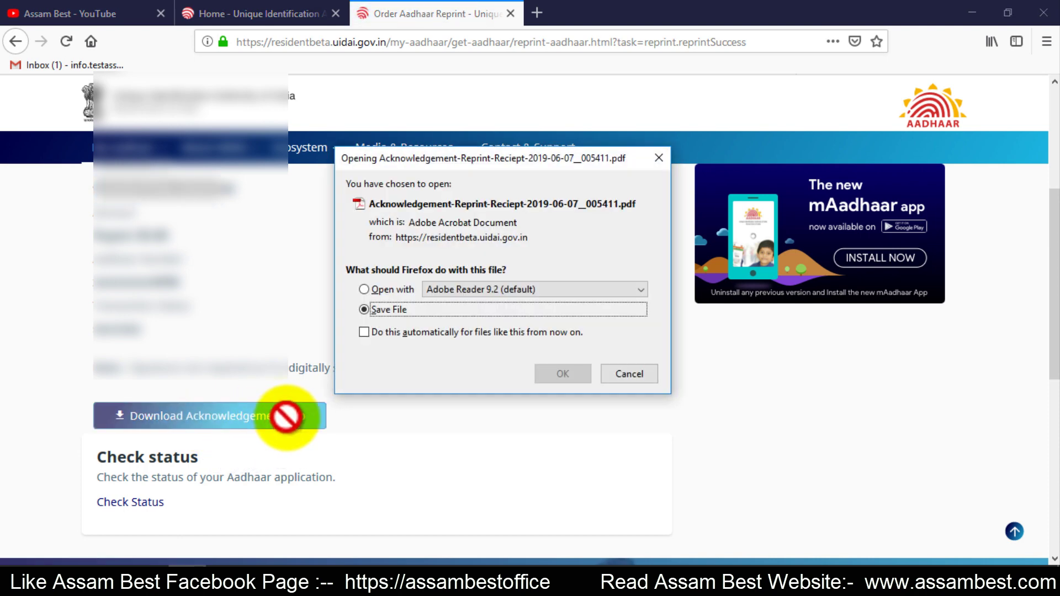
left_click(562, 373)
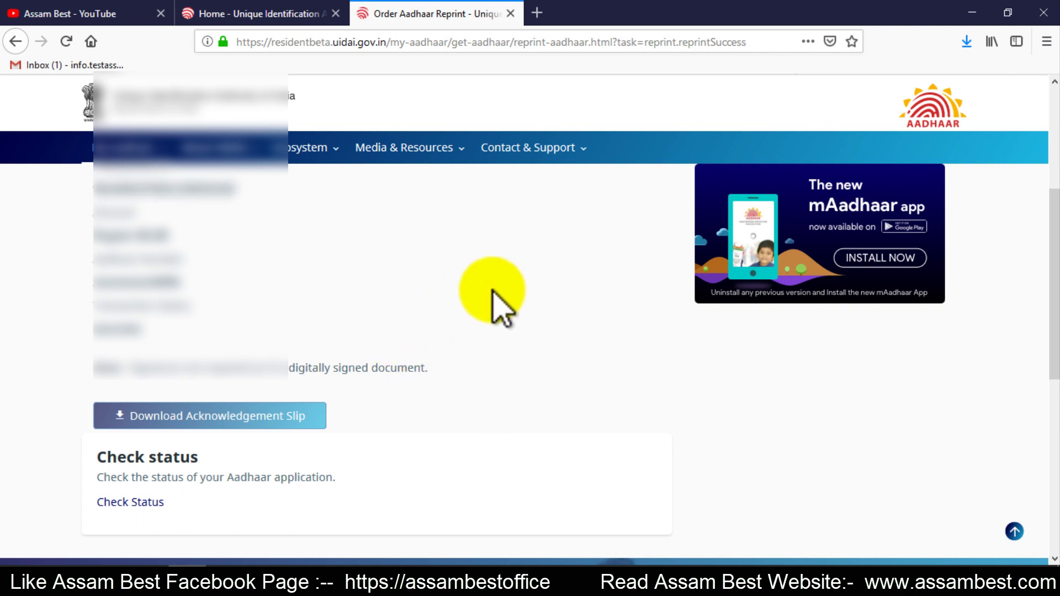
left_click(966, 41)
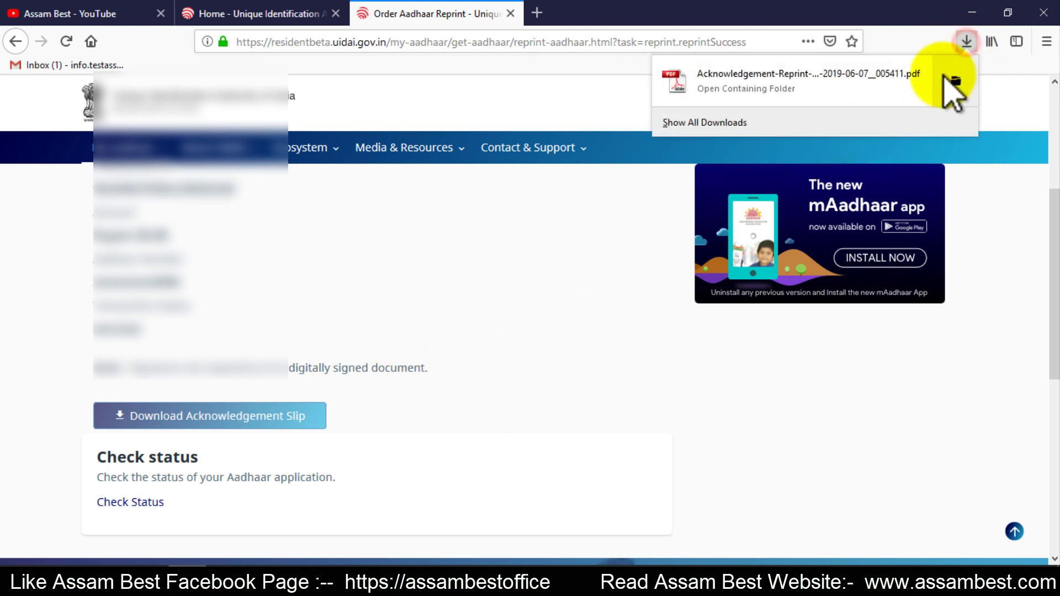
left_click(857, 72)
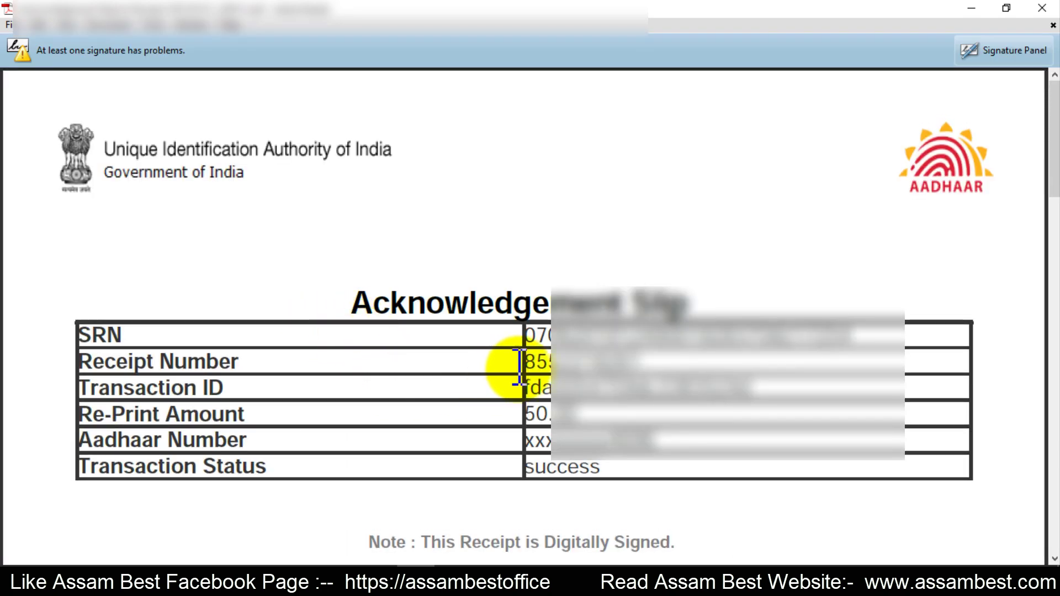
left_click_drag(77, 414, 244, 415)
double_click(533, 415)
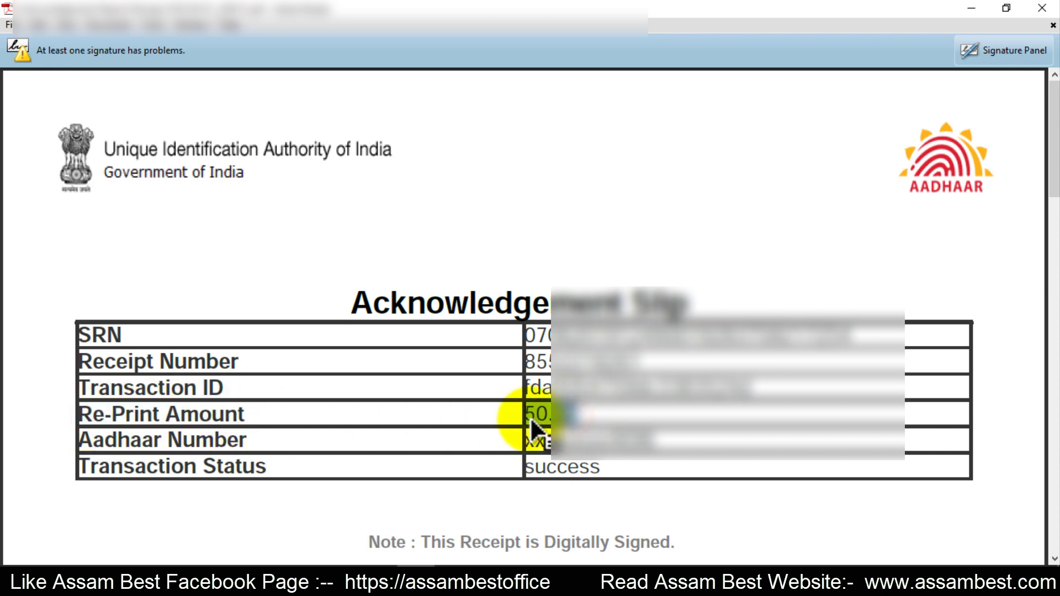
scroll(599, 467, "down", 1)
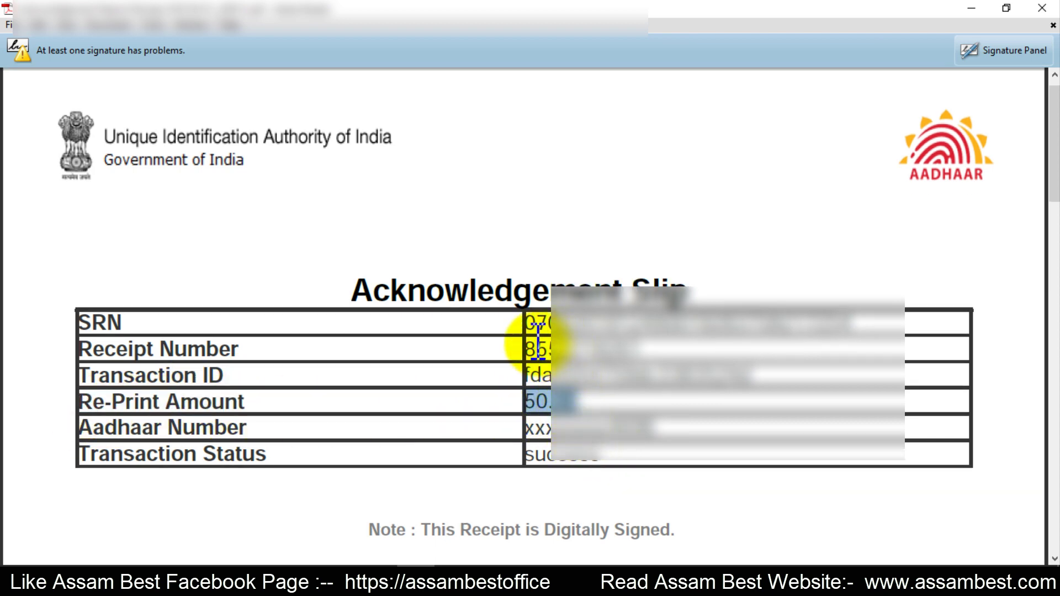
left_click_drag(532, 323, 870, 329)
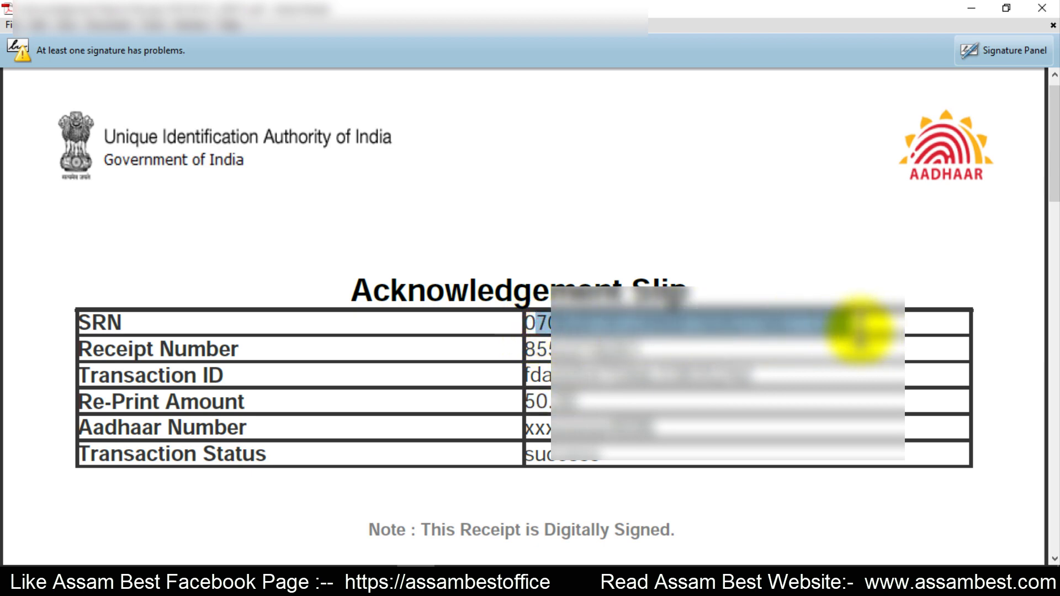
left_click(764, 322)
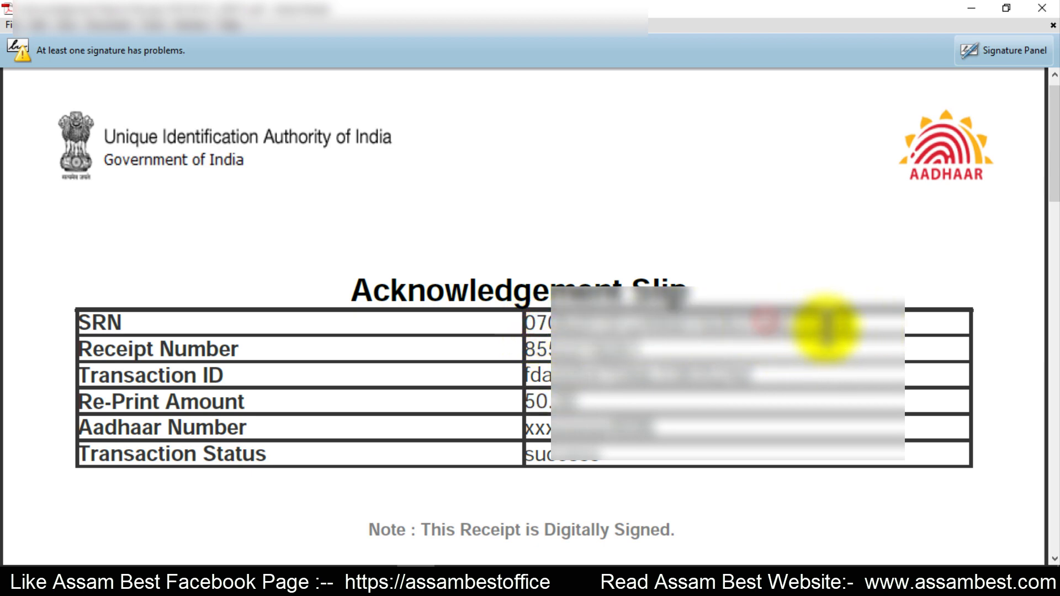
left_click_drag(853, 324, 525, 326)
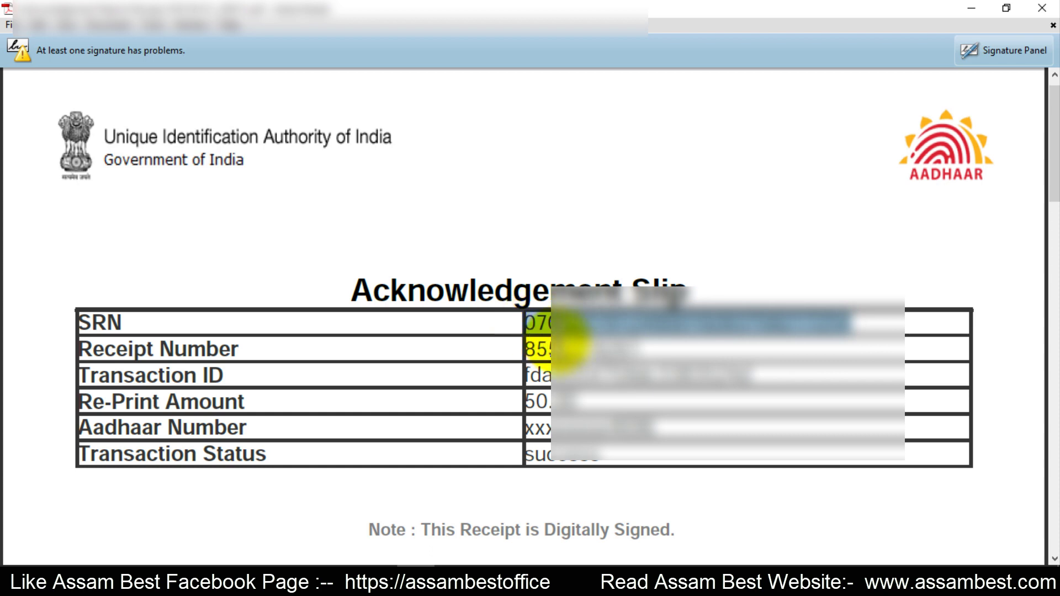
left_click_drag(630, 351, 525, 355)
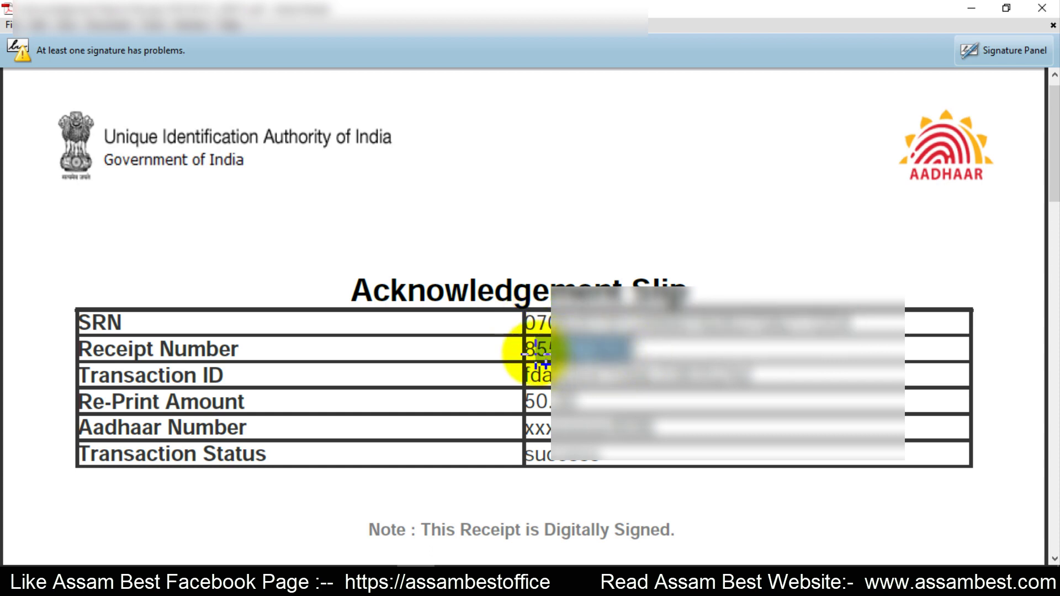
left_click_drag(740, 378, 508, 374)
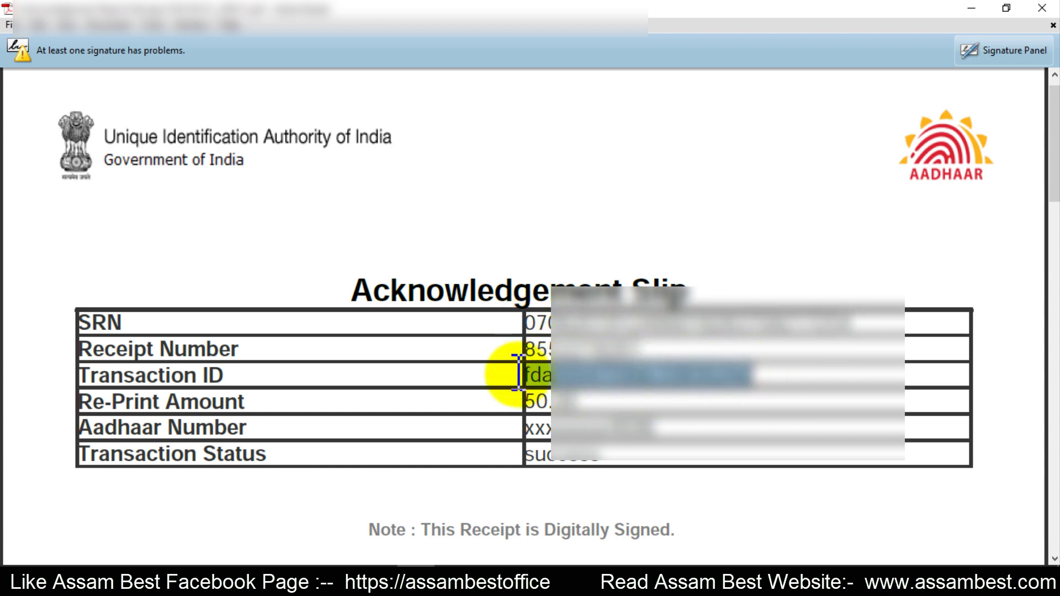